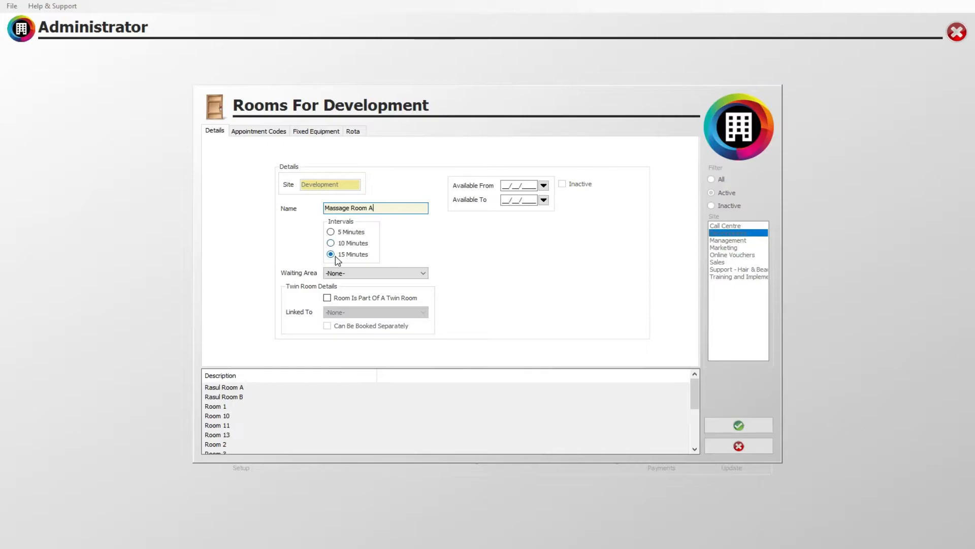
# Step: Try marking Massage Room A as part of a twin room linked to Rasul Room A and bookable separately, and clear the twin room option
pyautogui.click(422, 274)
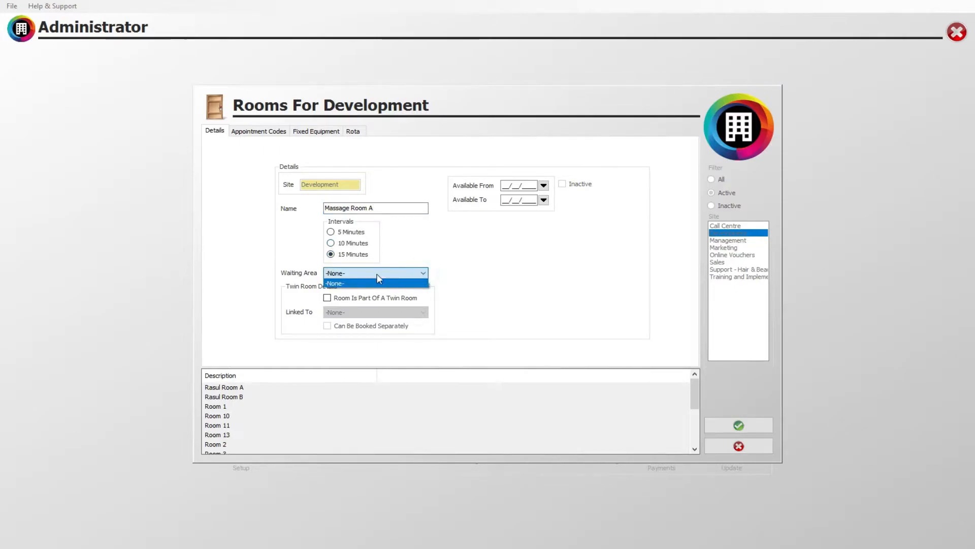
pyautogui.click(426, 276)
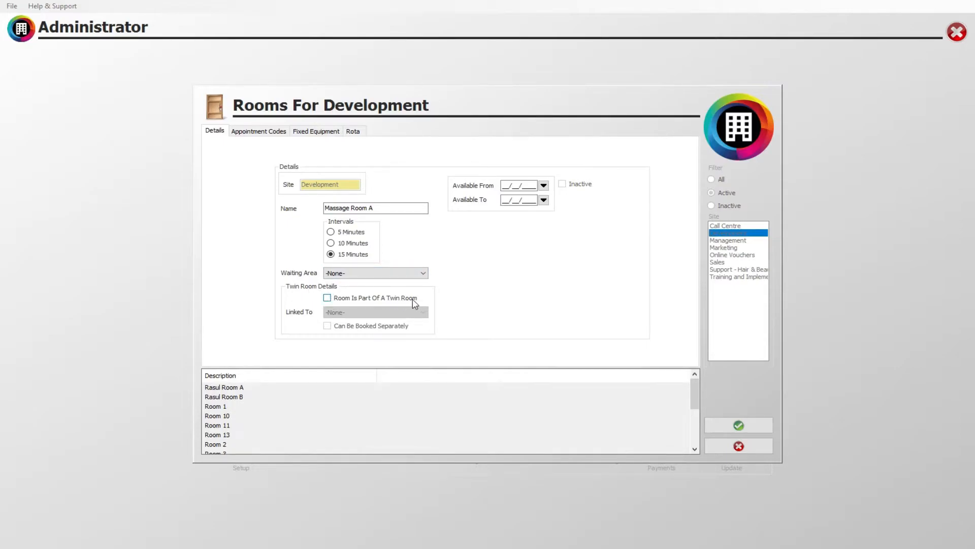
pyautogui.click(327, 299)
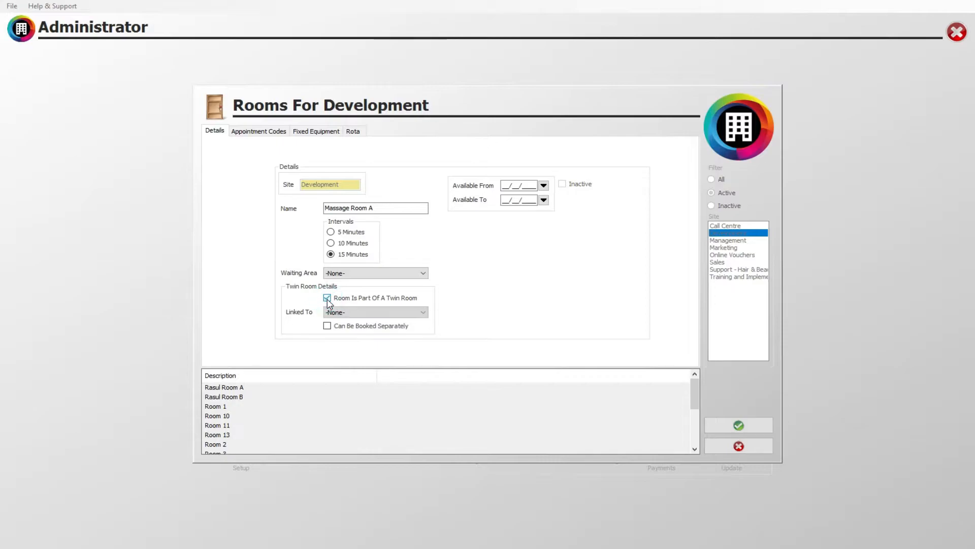
pyautogui.click(334, 312)
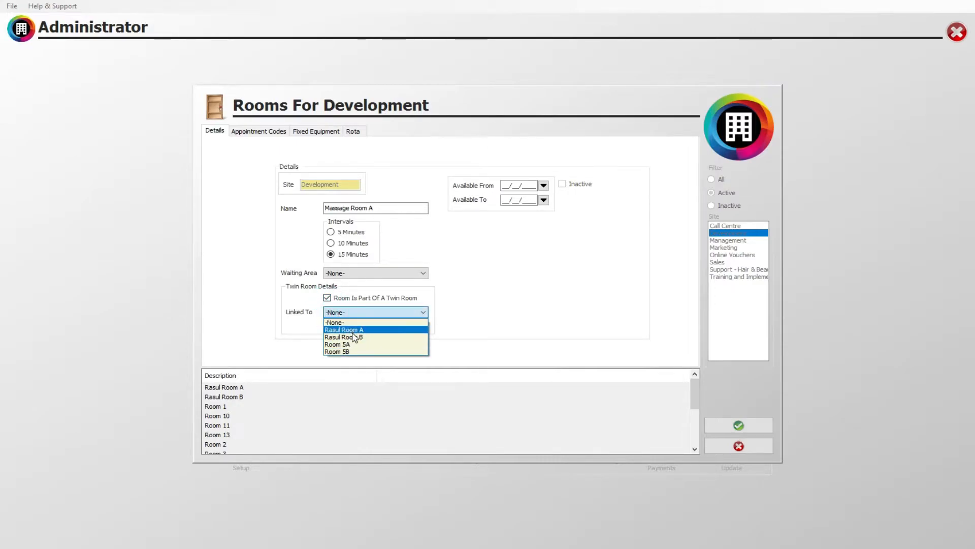
pyautogui.click(350, 331)
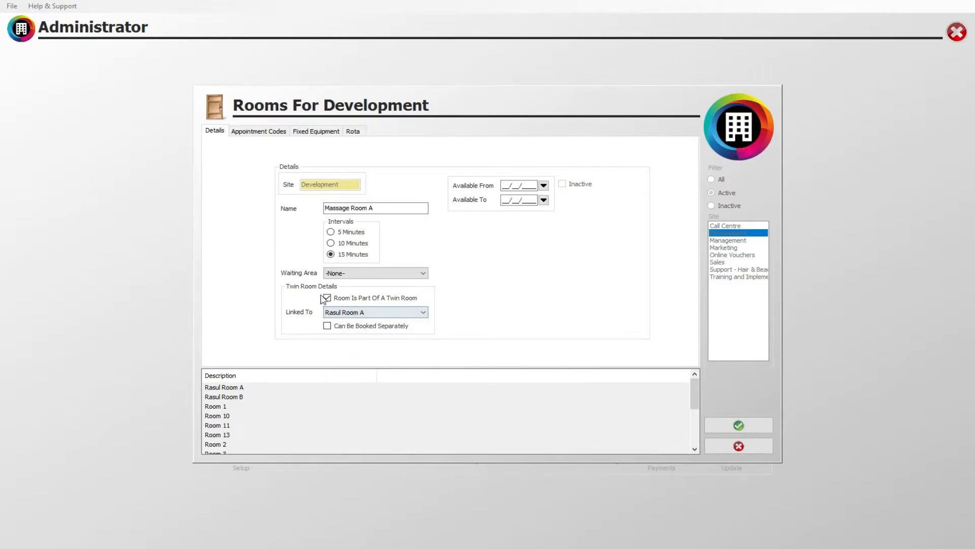
pyautogui.click(328, 327)
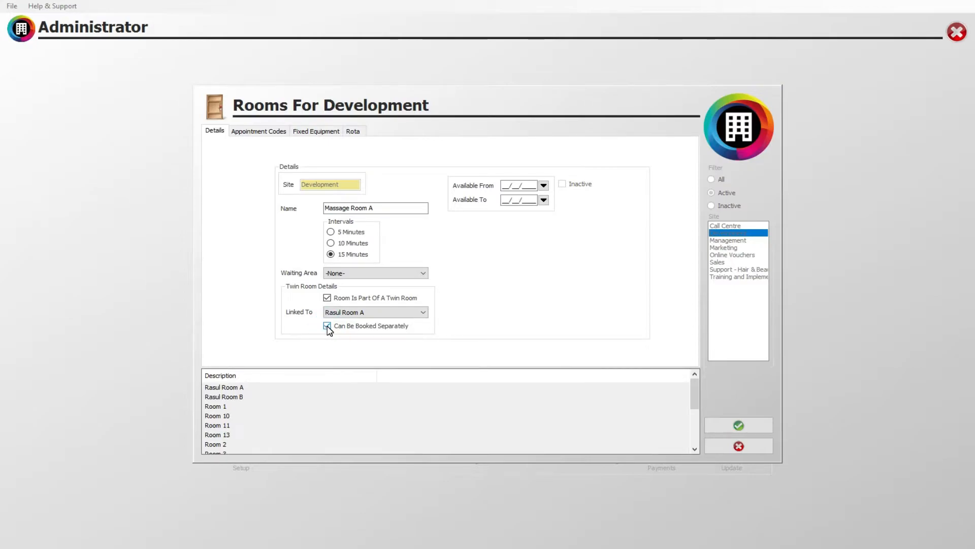
pyautogui.click(327, 298)
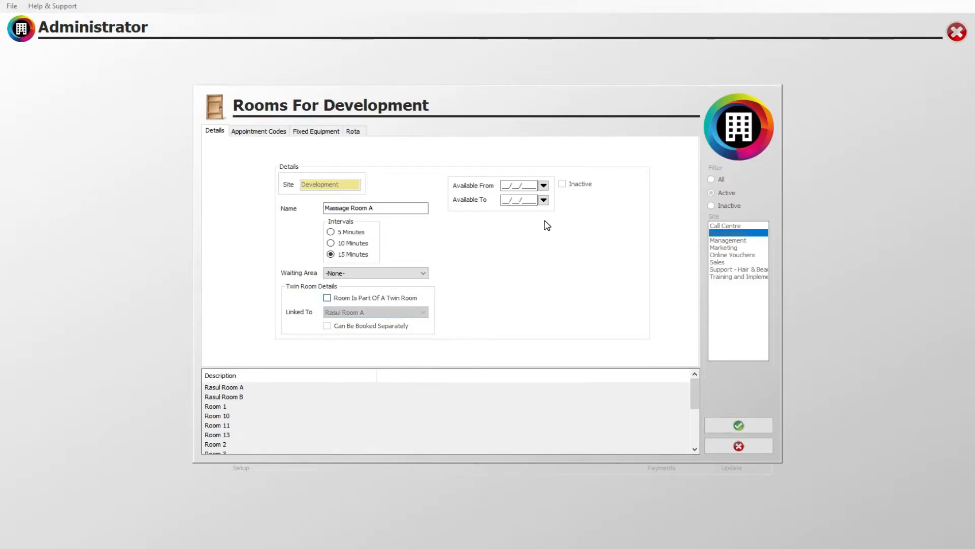
# Step: Make Massage Room A available from 16/03/2022 with no end date, and save it with the 15-minute interval
pyautogui.click(544, 185)
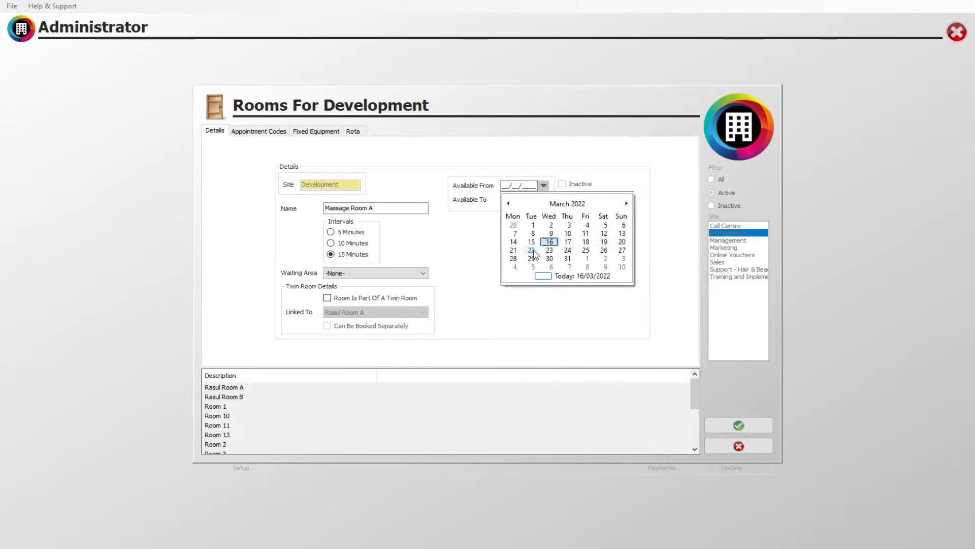
pyautogui.click(627, 203)
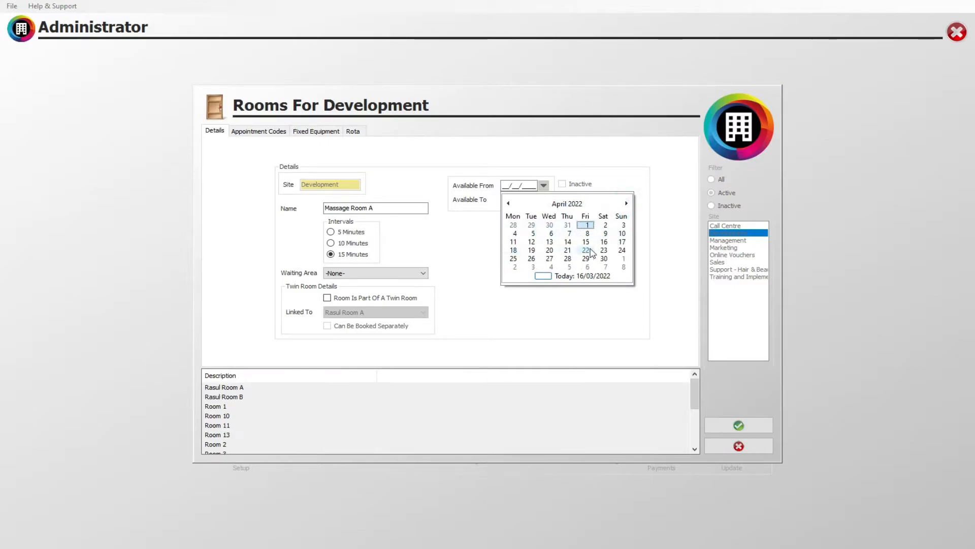
pyautogui.click(509, 203)
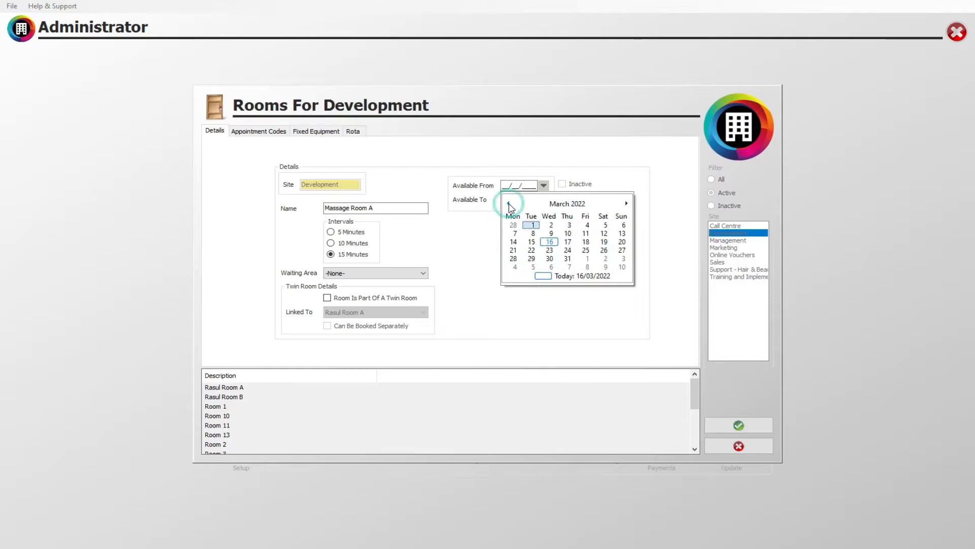
pyautogui.click(553, 238)
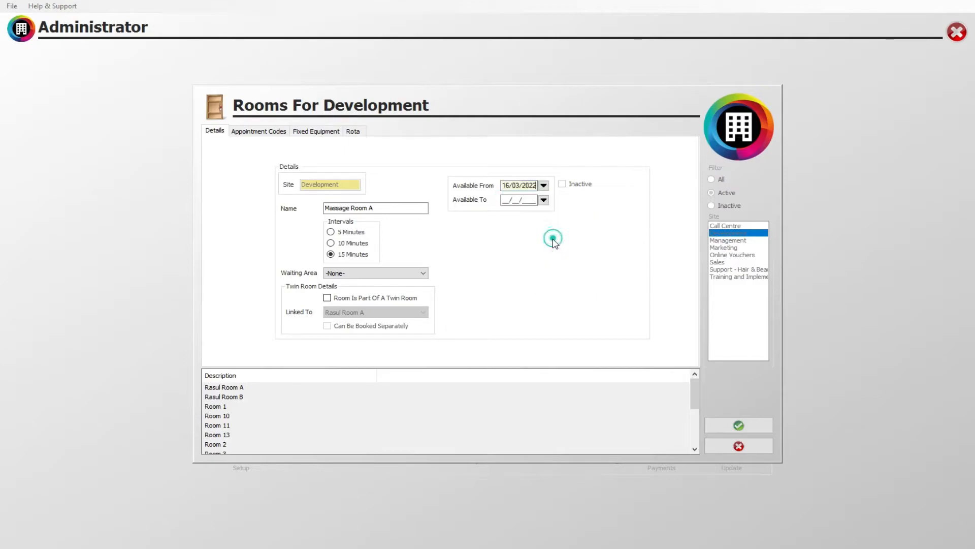
pyautogui.click(543, 200)
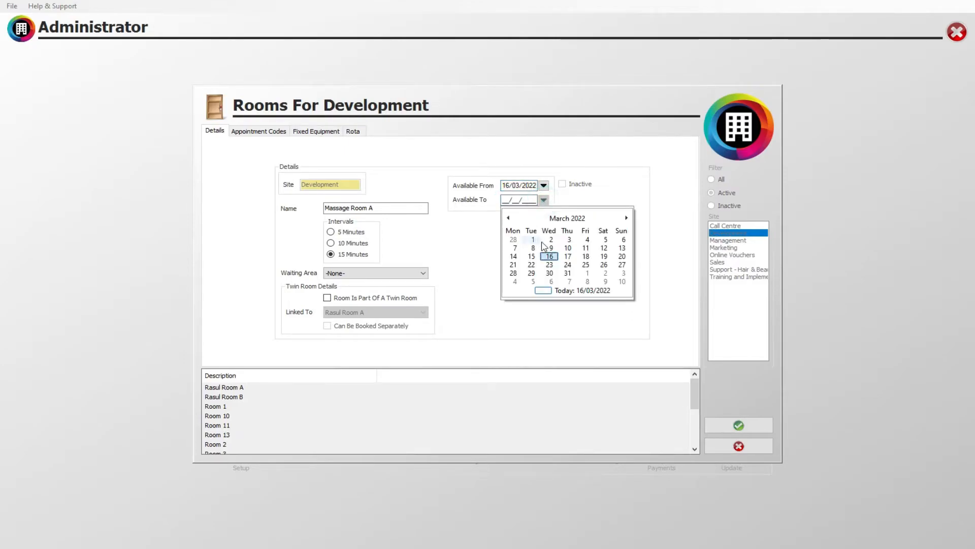
pyautogui.click(489, 215)
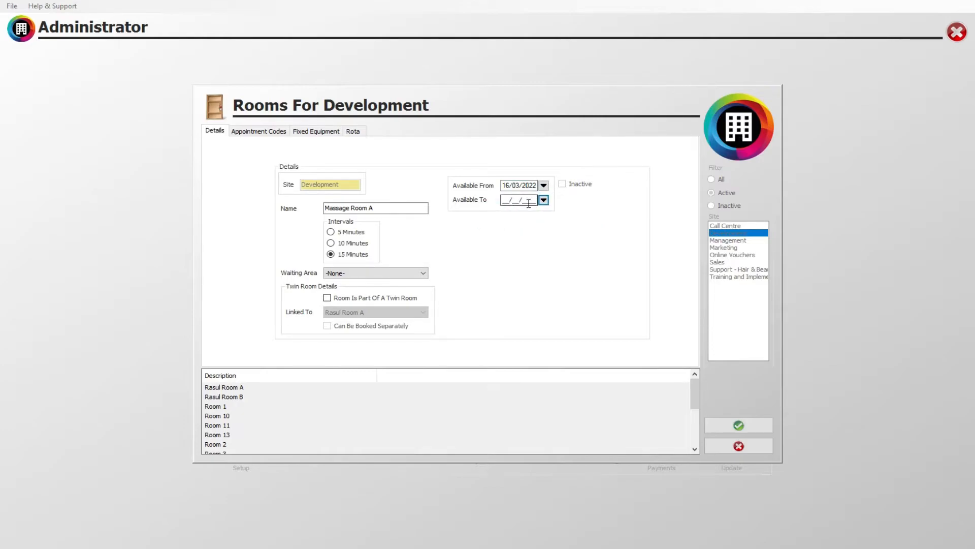
pyautogui.click(739, 424)
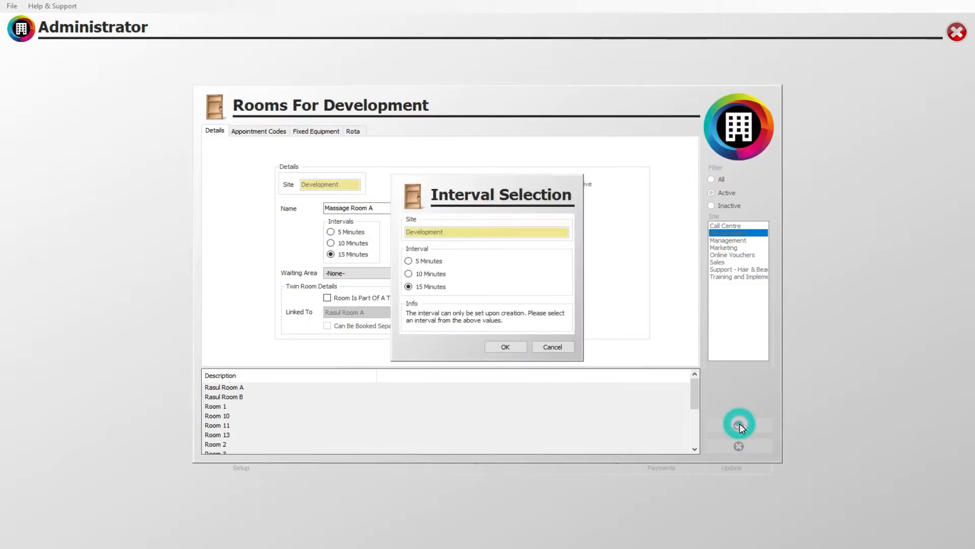
pyautogui.click(506, 345)
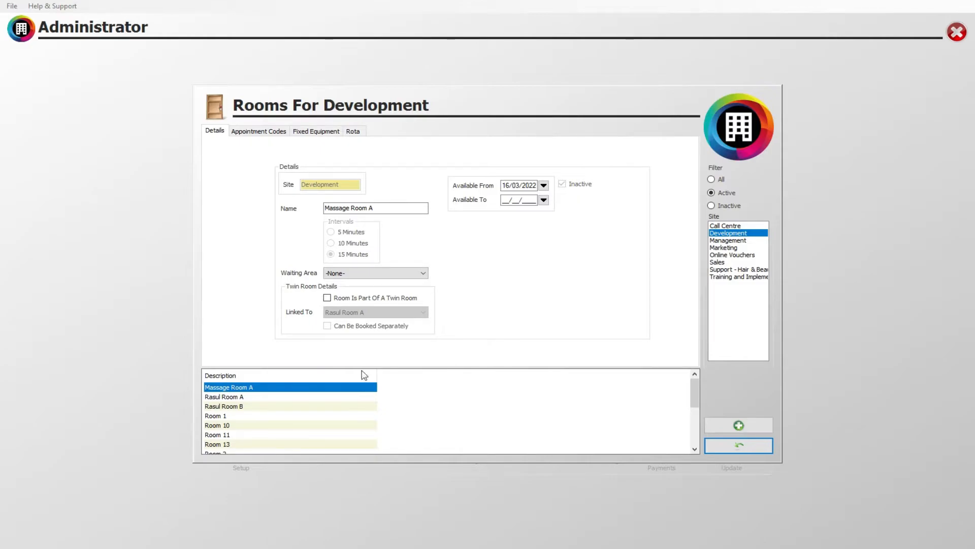
# Step: Allocate the appointment codes 4HND, MAS60, MAS302 and MAS30 to Massage Room A
pyautogui.click(218, 391)
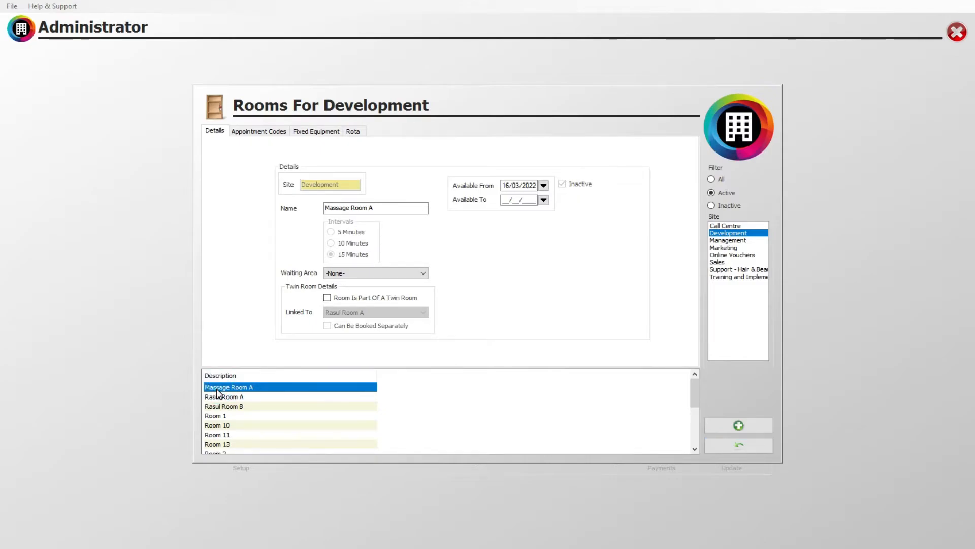
pyautogui.click(247, 131)
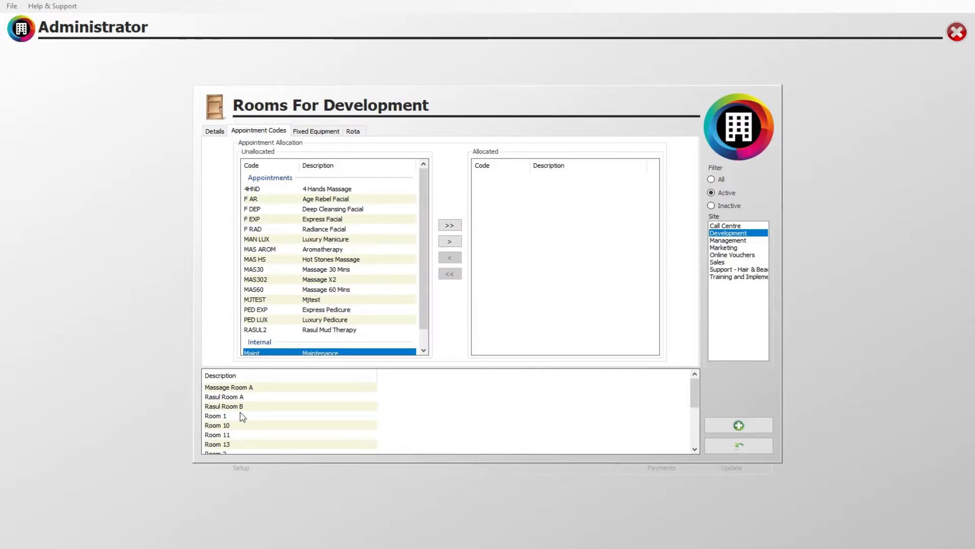
pyautogui.click(235, 389)
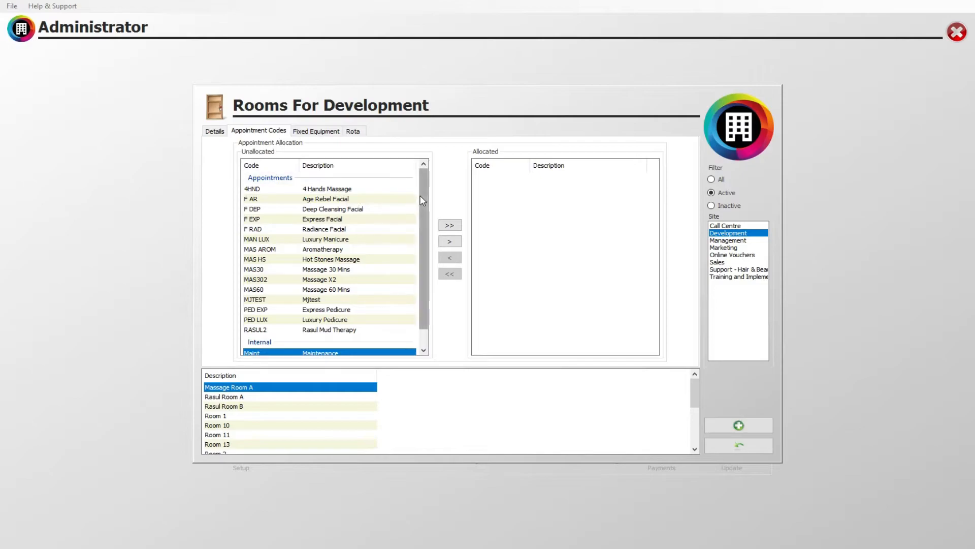
pyautogui.click(342, 190)
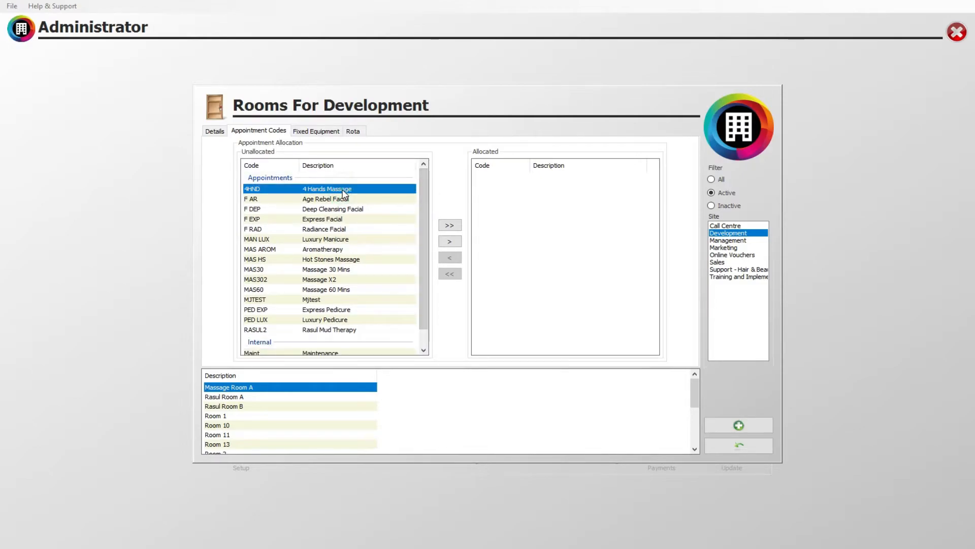
pyautogui.click(249, 192)
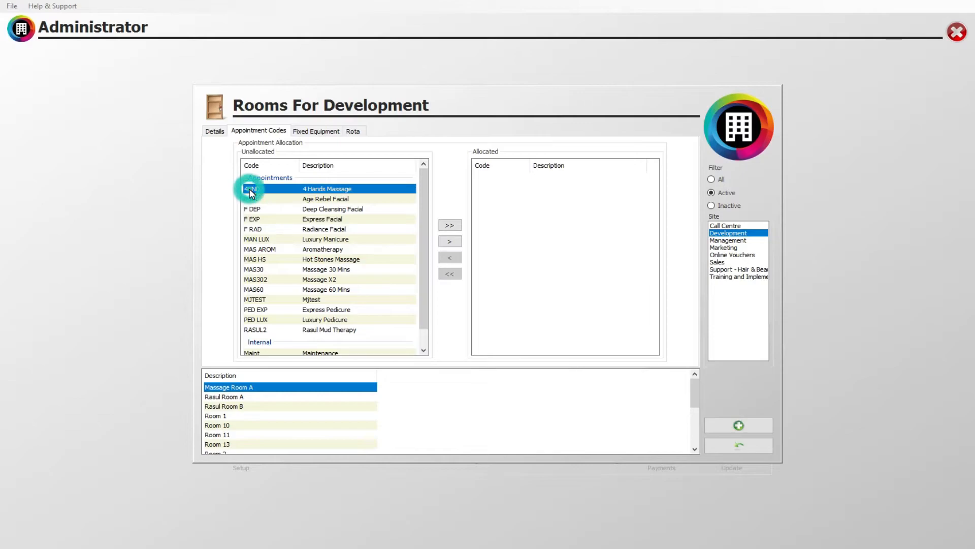
pyautogui.click(449, 242)
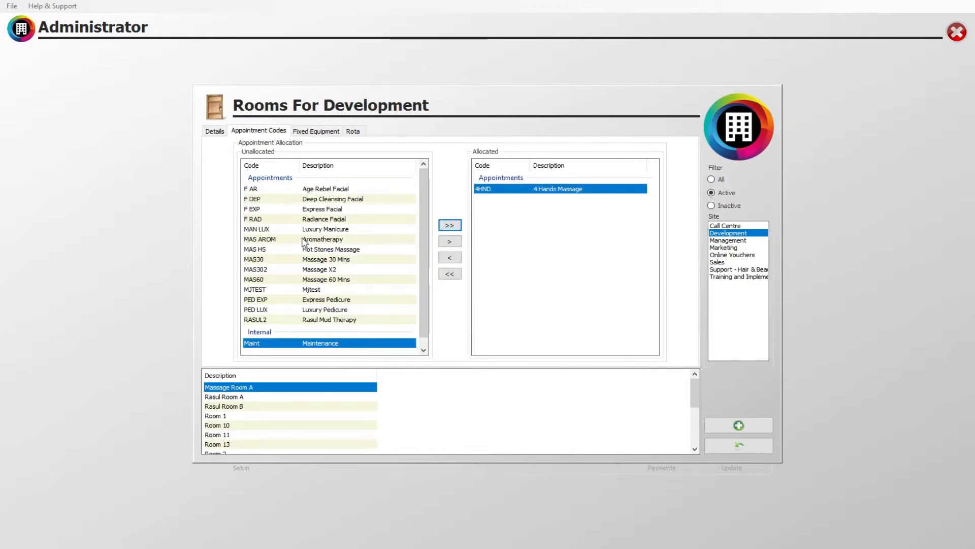
pyautogui.click(303, 280)
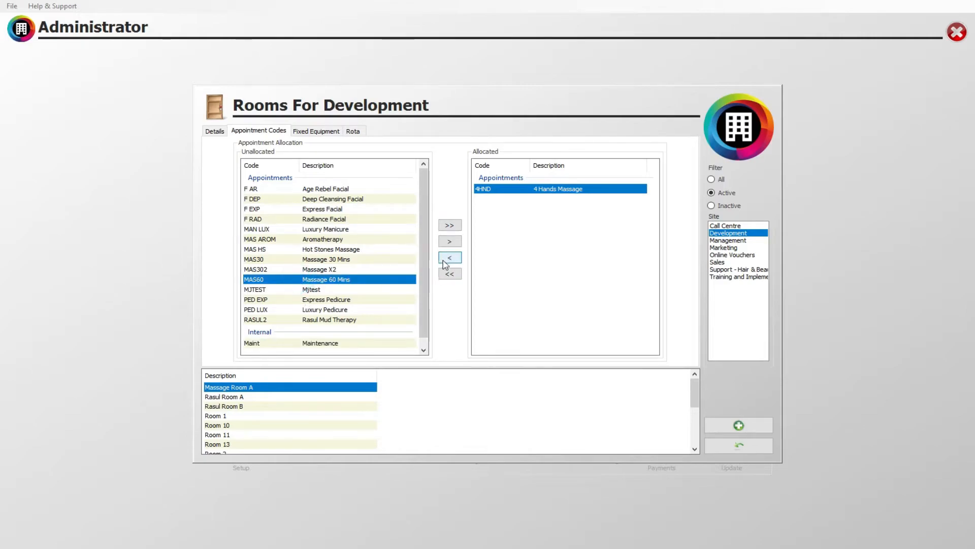
pyautogui.click(452, 242)
pyautogui.click(349, 270)
pyautogui.click(450, 242)
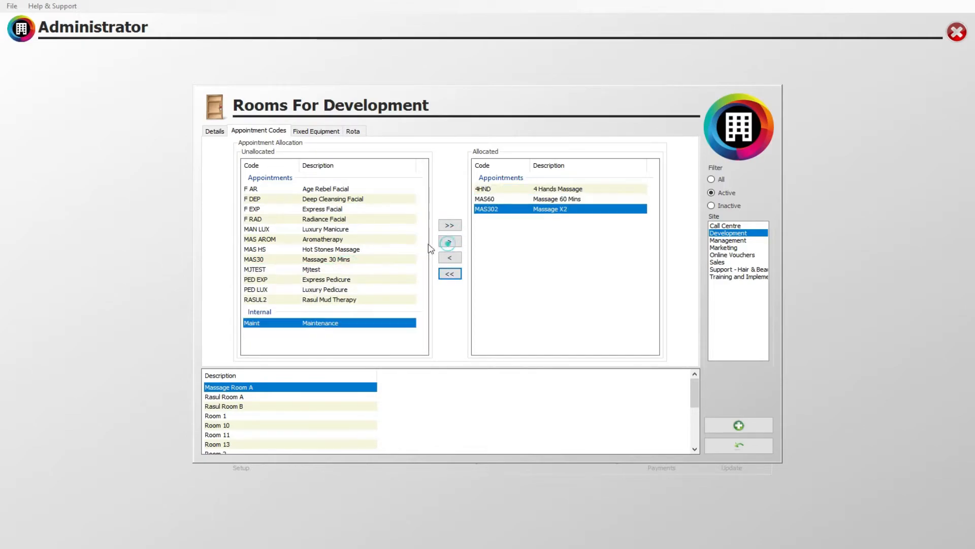
pyautogui.click(359, 261)
pyautogui.click(449, 241)
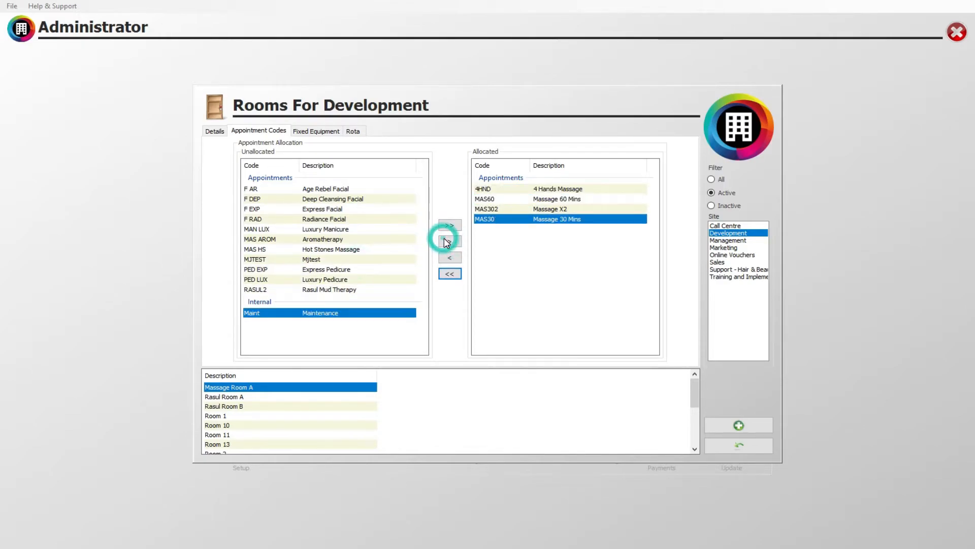
# Step: Allocate Hot Stones to Massage Room A as fixed equipment
pyautogui.click(306, 132)
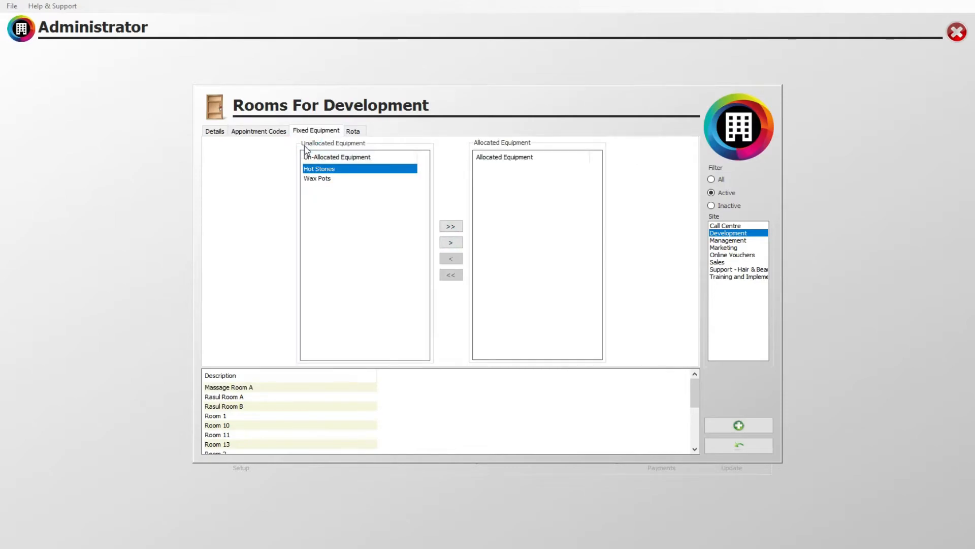
pyautogui.click(315, 178)
pyautogui.click(314, 169)
pyautogui.click(346, 182)
pyautogui.click(333, 169)
pyautogui.click(331, 180)
pyautogui.click(325, 169)
pyautogui.click(451, 243)
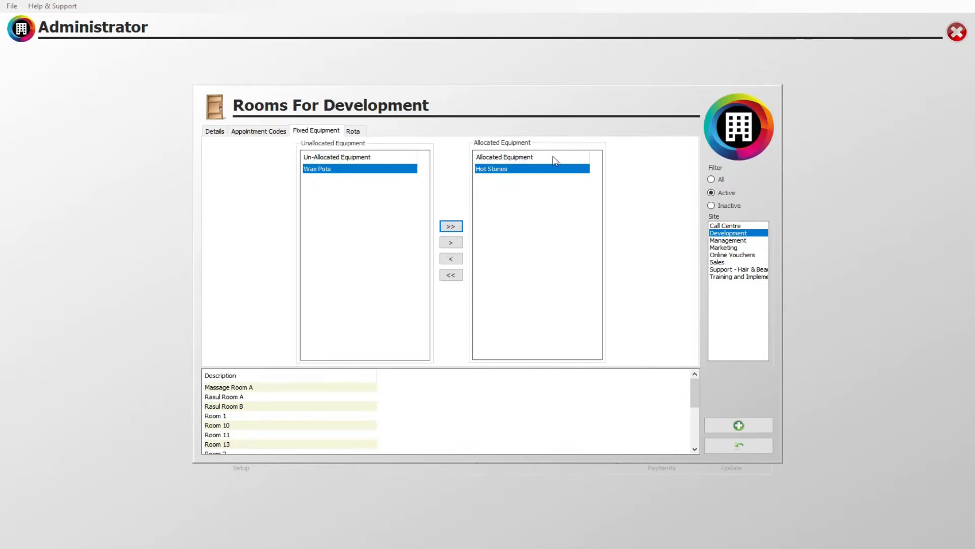
# Step: Start a new rota for Massage Room A, keeping Week 1 as the selected week
pyautogui.click(353, 131)
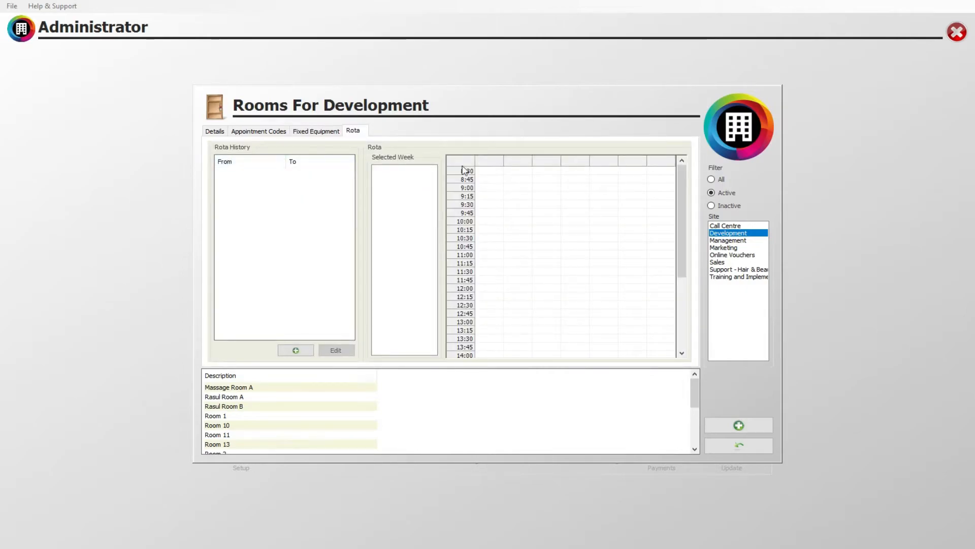
pyautogui.click(296, 350)
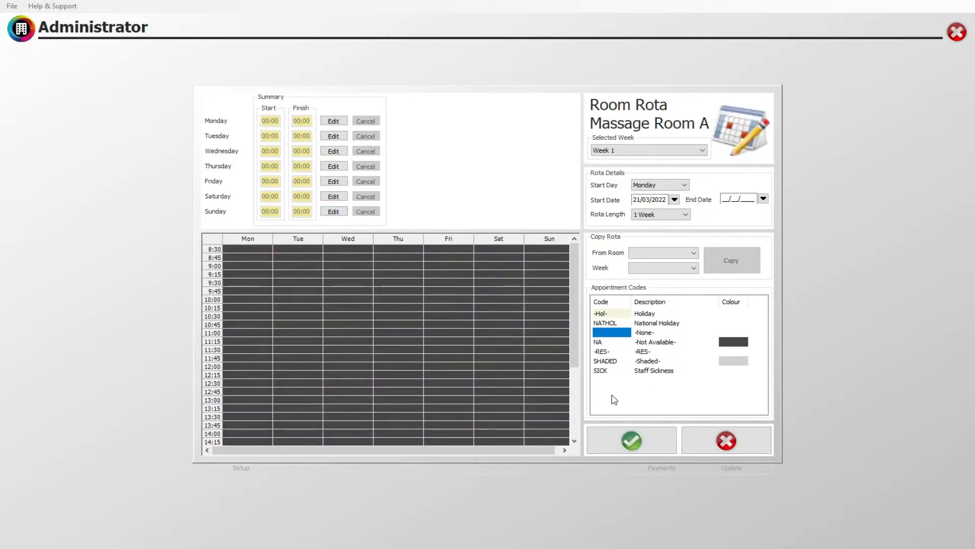
pyautogui.click(703, 150)
pyautogui.click(685, 159)
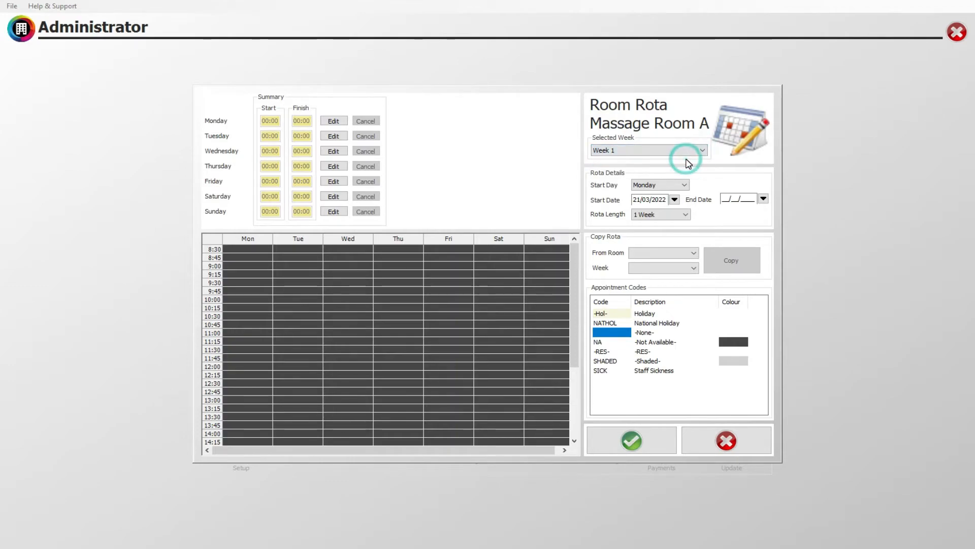
# Step: Try a rota length of 2 weeks, switch between the available weeks, and return the length to 1 week with Week 1 selected
pyautogui.click(685, 214)
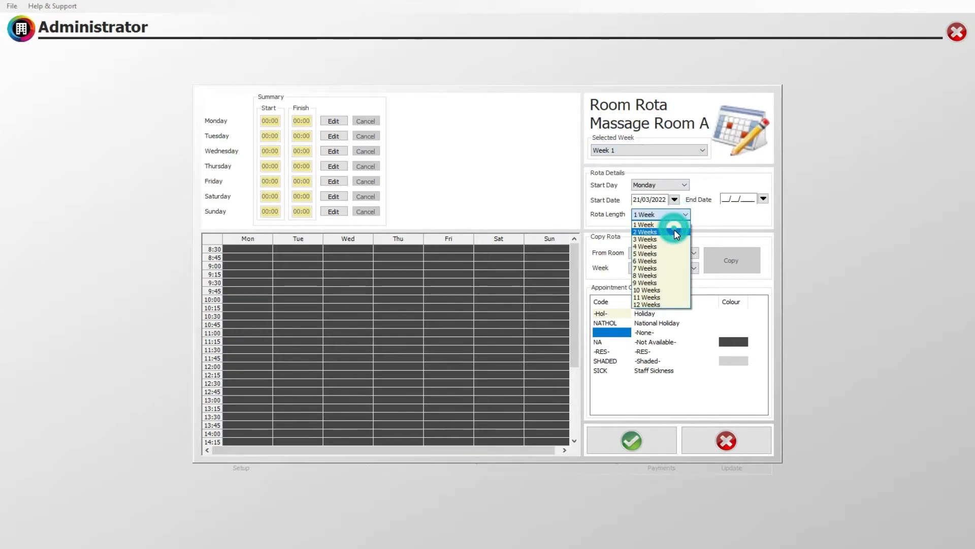
pyautogui.click(675, 231)
pyautogui.click(635, 150)
pyautogui.click(631, 164)
pyautogui.click(628, 150)
pyautogui.click(626, 162)
pyautogui.click(626, 151)
pyautogui.click(625, 163)
pyautogui.click(626, 151)
pyautogui.click(624, 159)
pyautogui.click(661, 214)
pyautogui.click(667, 225)
pyautogui.click(627, 151)
pyautogui.click(630, 159)
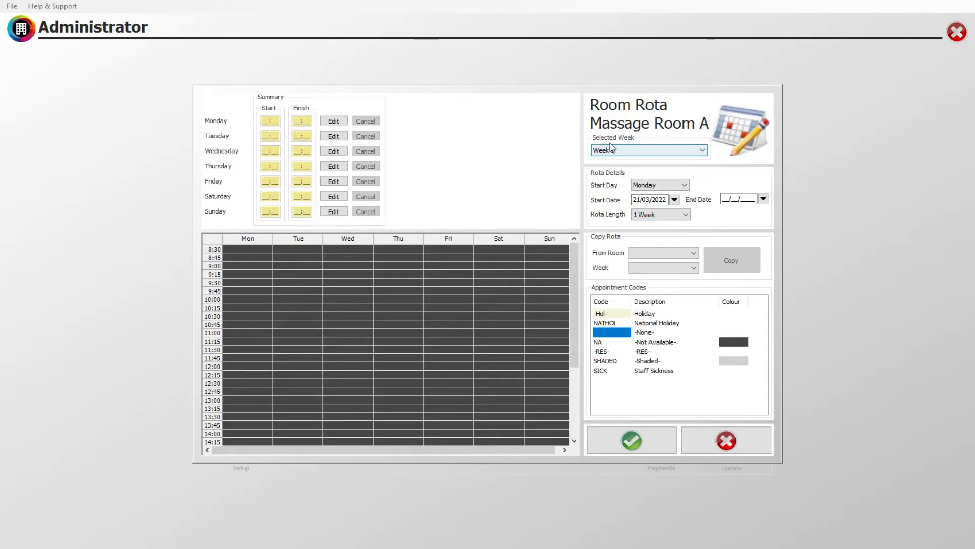
# Step: Try Tuesday and Wednesday as the rota's start day, and set it back to Monday
pyautogui.click(681, 185)
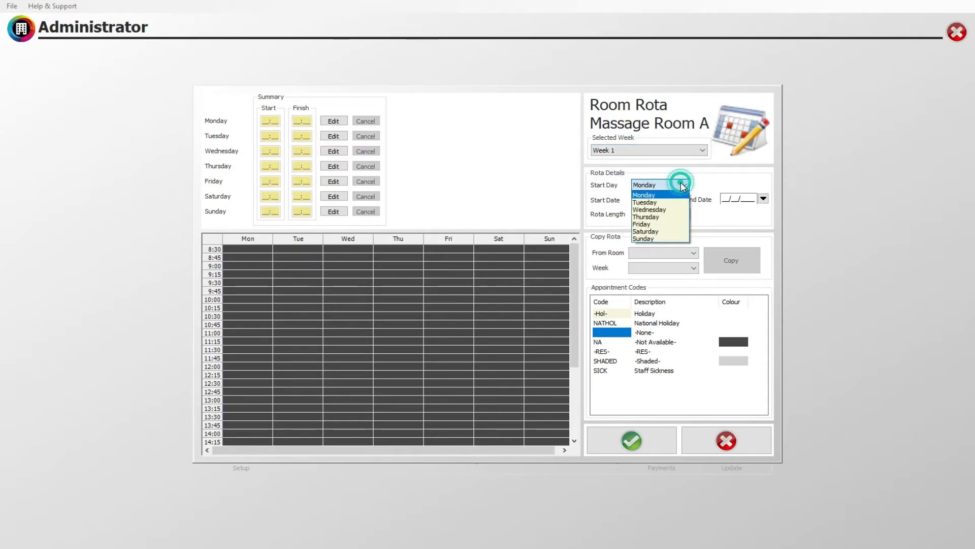
pyautogui.click(671, 203)
pyautogui.click(660, 183)
pyautogui.click(658, 208)
pyautogui.click(660, 185)
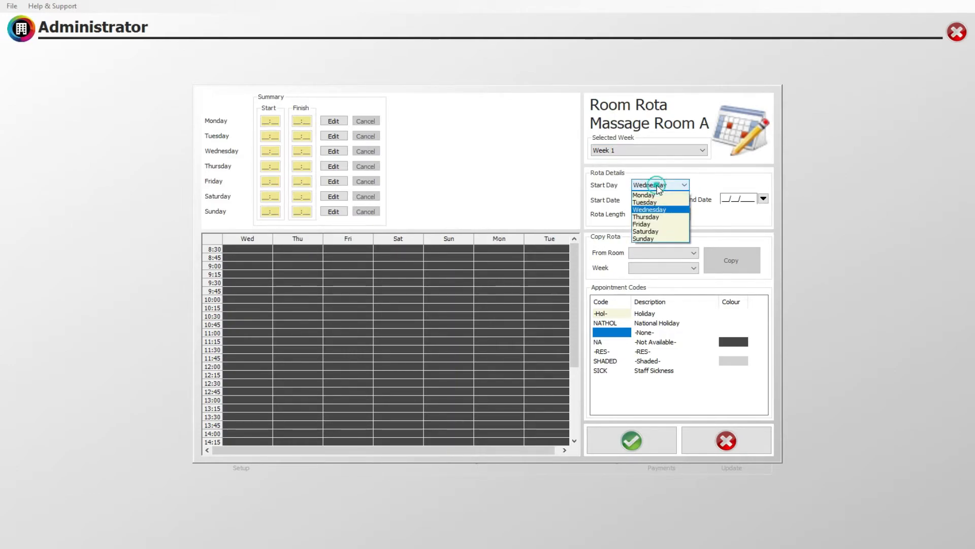
pyautogui.click(657, 197)
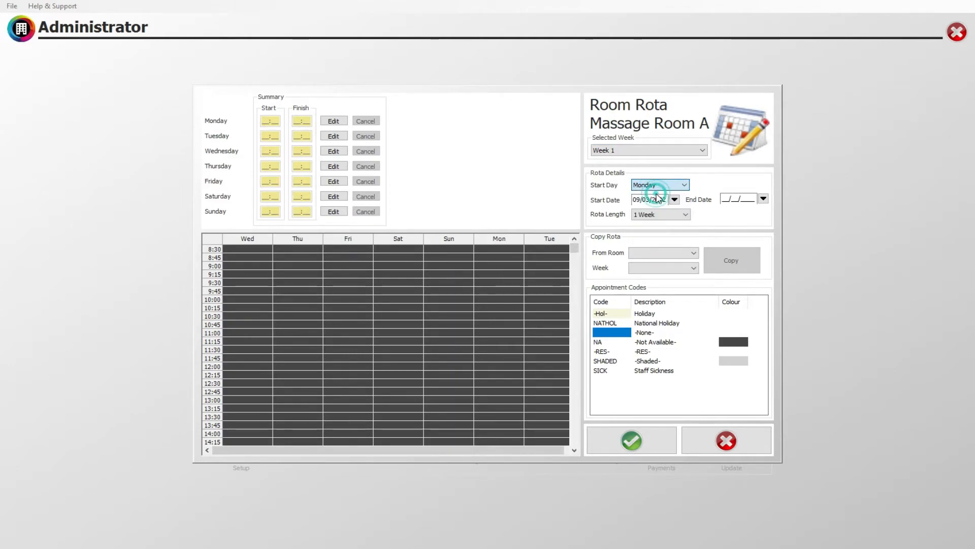
pyautogui.click(684, 185)
pyautogui.click(678, 195)
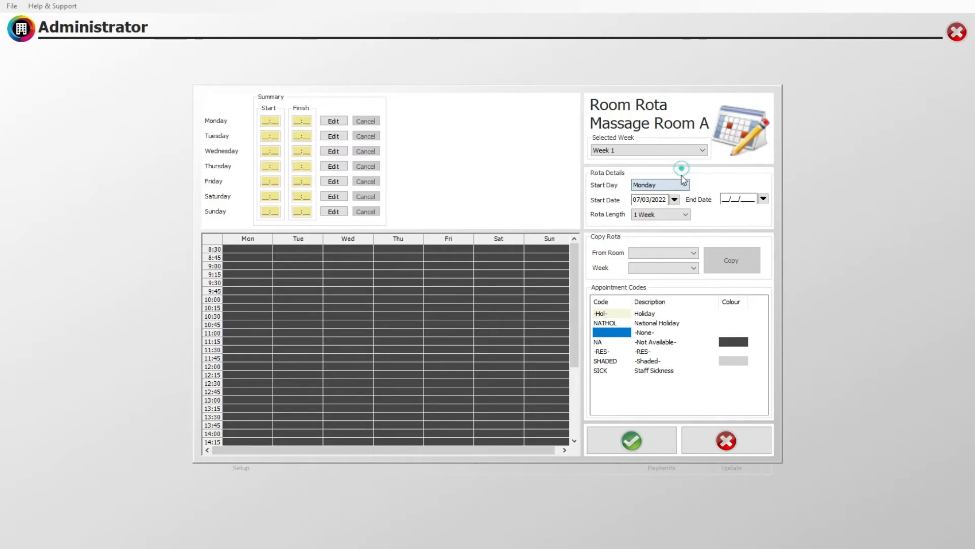
# Step: Set the rota's start date to 21/03/2022 and keep its length at 1 week
pyautogui.click(675, 199)
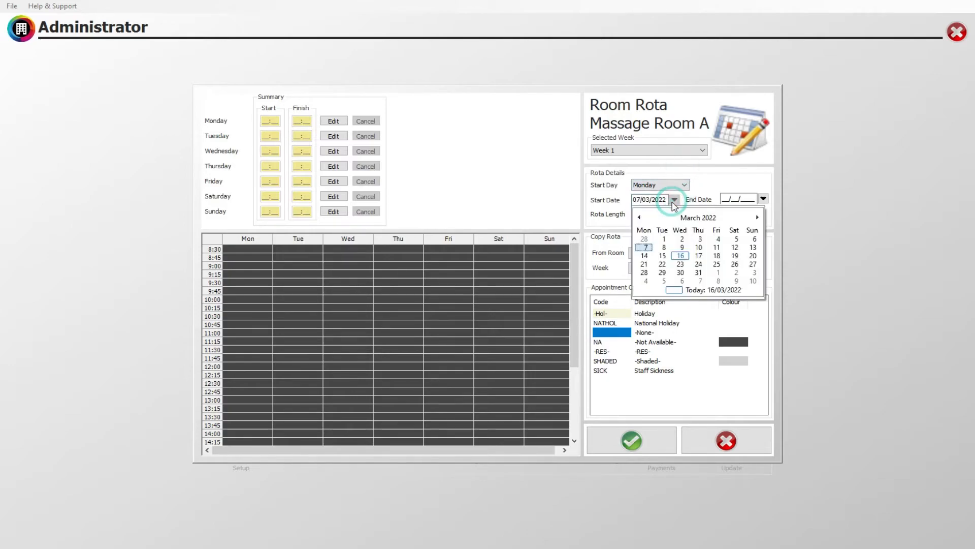
pyautogui.click(645, 264)
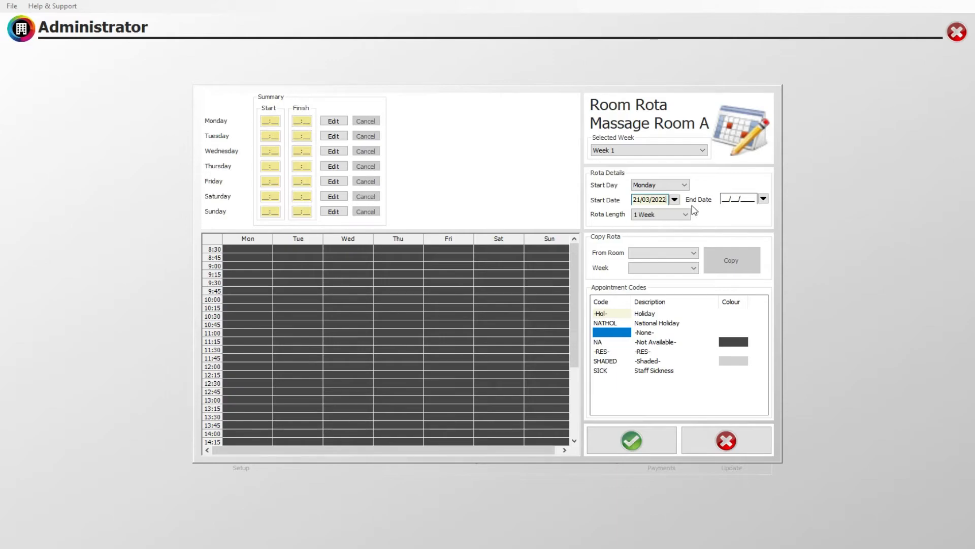
pyautogui.click(678, 215)
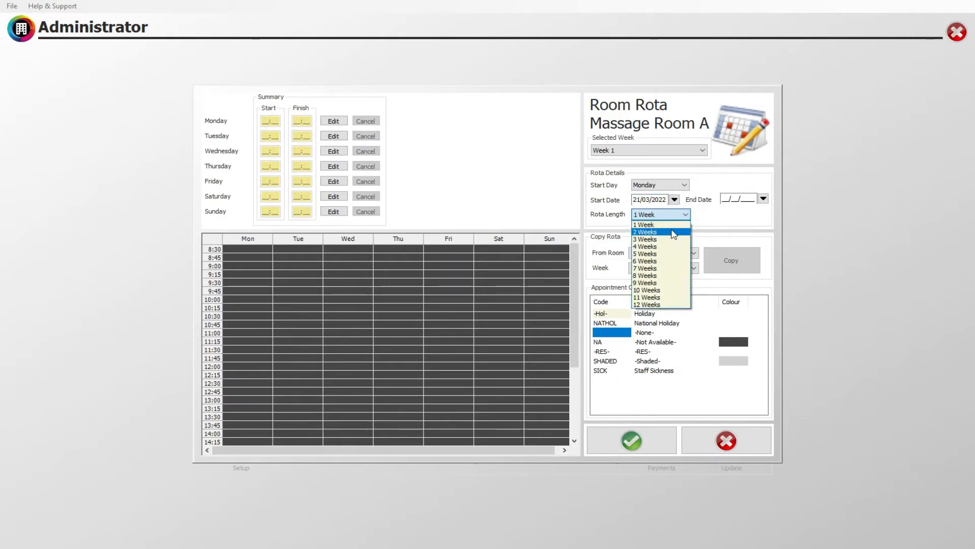
pyautogui.click(671, 225)
# Step: Try a rota length of 2 weeks, view the weeks it makes selectable, and set the length back to 1 week
pyautogui.click(677, 215)
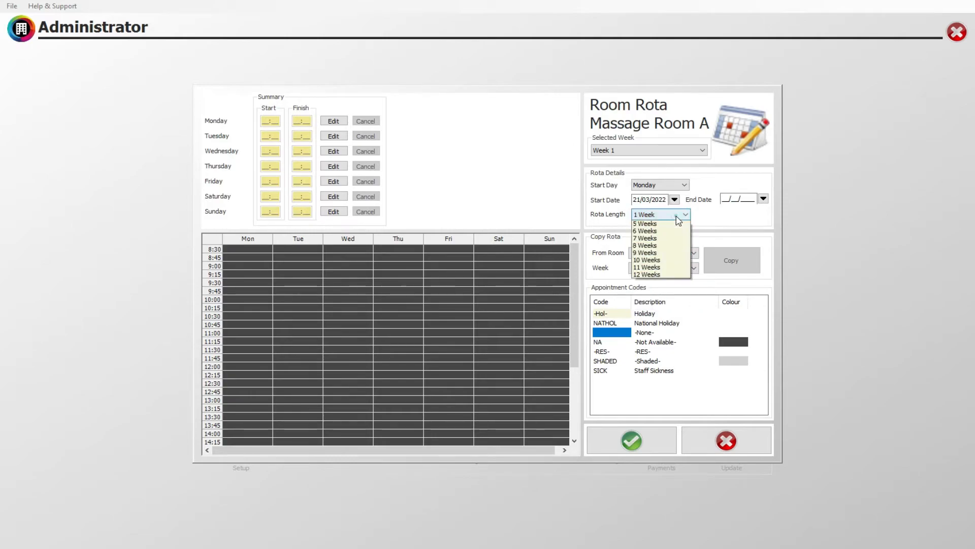
pyautogui.click(677, 239)
pyautogui.click(675, 215)
pyautogui.click(675, 232)
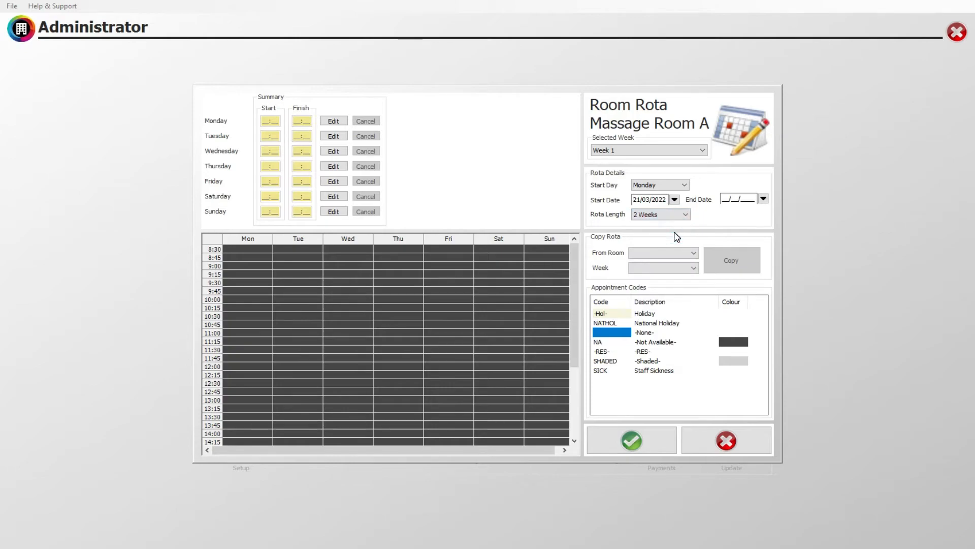
pyautogui.click(680, 151)
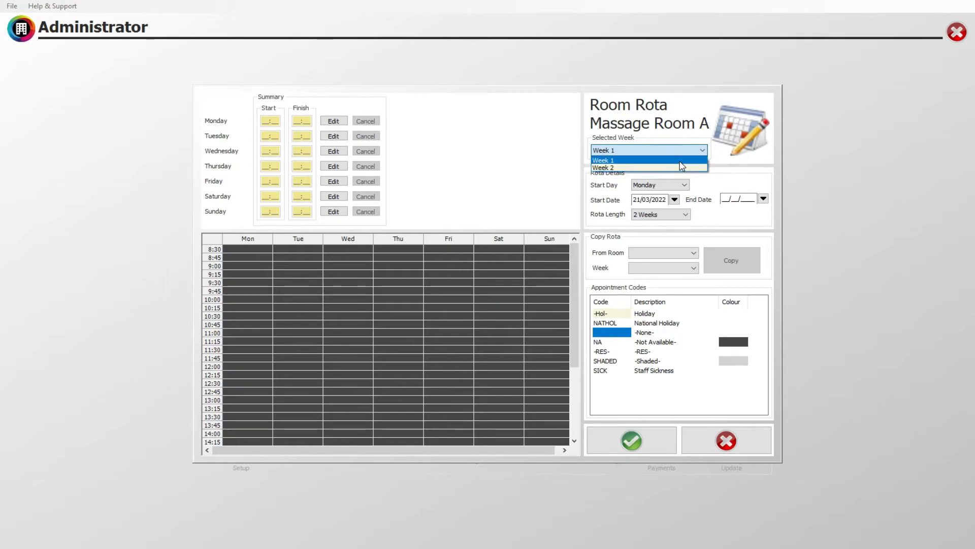
pyautogui.click(676, 149)
pyautogui.click(681, 214)
pyautogui.click(660, 225)
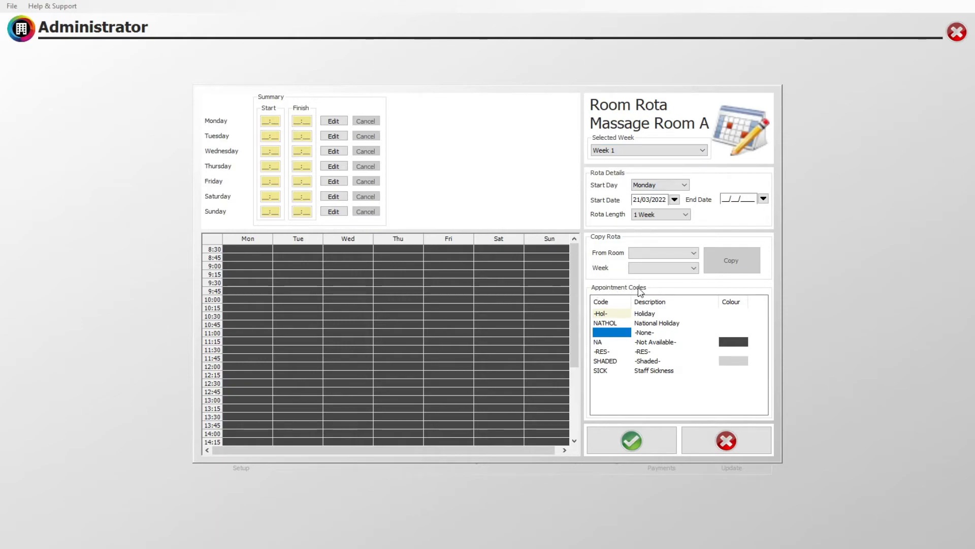
# Step: Apply the -None- appointment code to Monday from 9:00, Tuesday from 12:00 and Wednesday from 8:30, each until 18:00
pyautogui.click(620, 334)
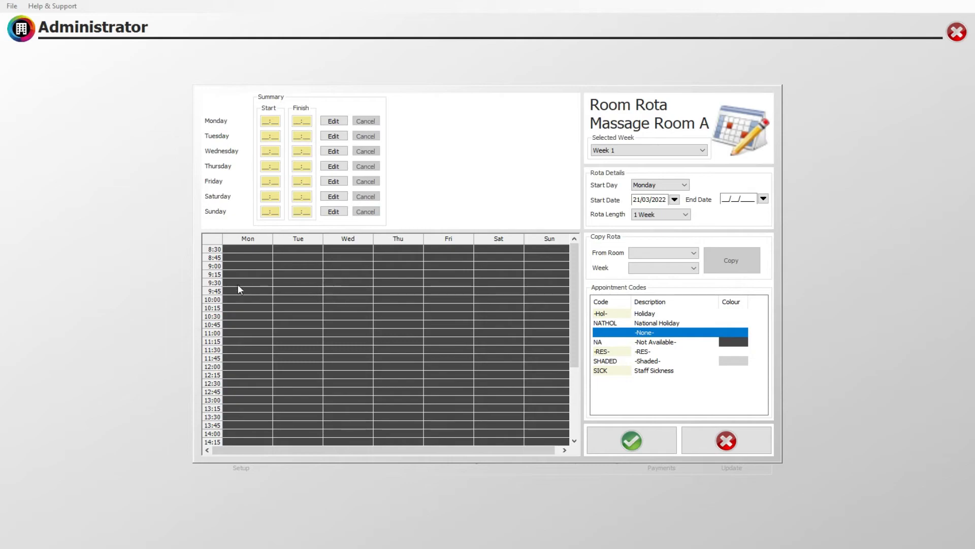
pyautogui.moveTo(233, 265)
pyautogui.mouseDown()
pyautogui.moveTo(233, 435)
pyautogui.moveTo(246, 453)
pyautogui.moveTo(247, 426)
pyautogui.mouseUp()
pyautogui.moveTo(288, 248); pyautogui.dragTo(294, 444)
pyautogui.moveTo(347, 243); pyautogui.dragTo(342, 441)
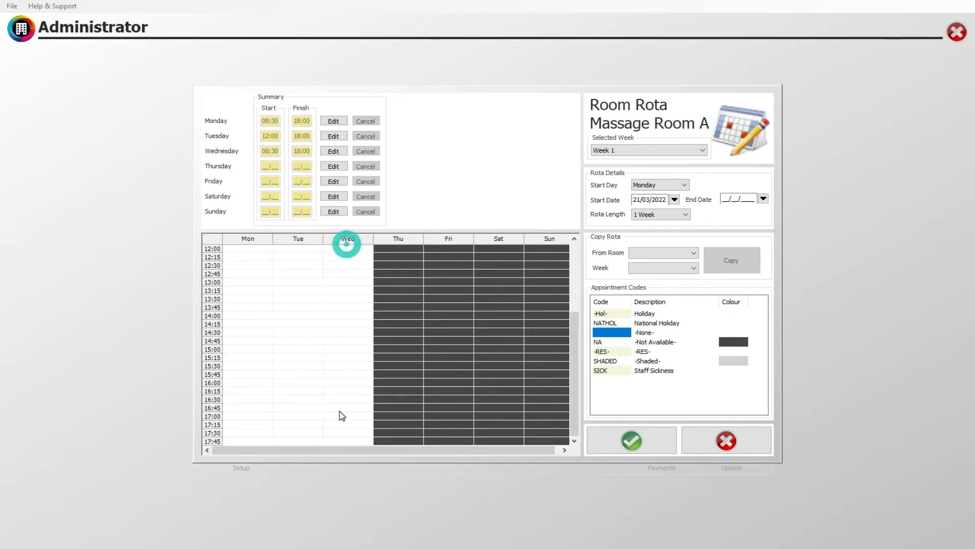
pyautogui.scroll(5, 421, 301)
pyautogui.click(349, 249)
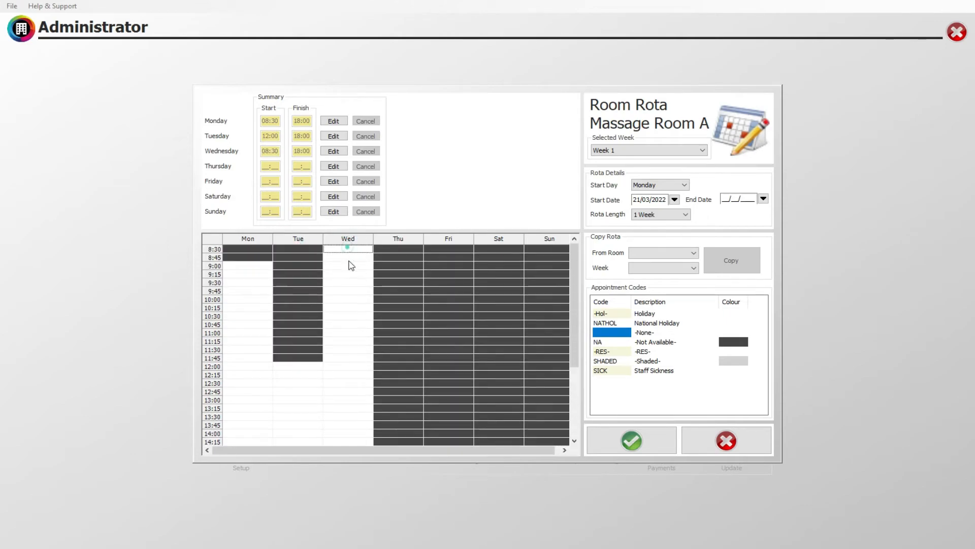
# Step: Apply a start time of 08:30 and a finish time of 18:00 to Monday in the rota summary
pyautogui.click(327, 122)
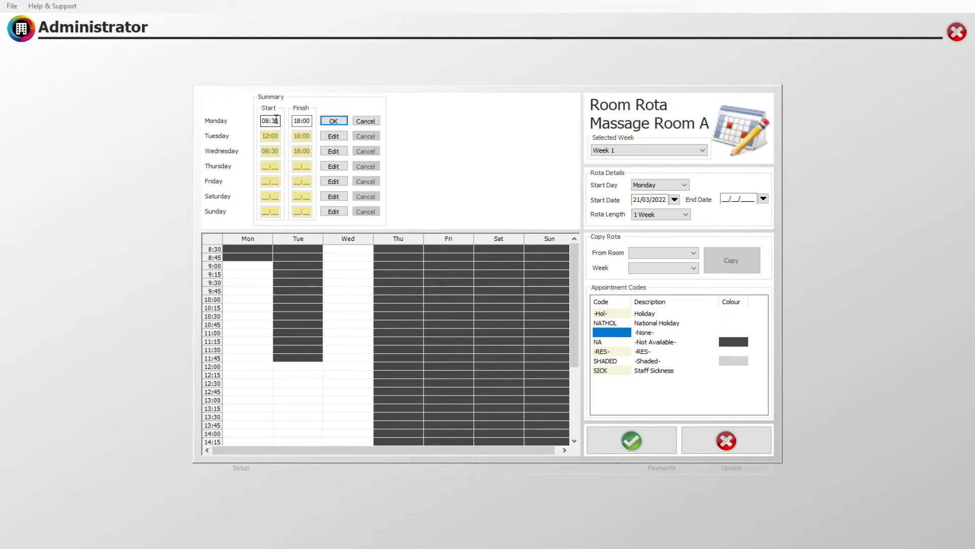
pyautogui.click(330, 124)
pyautogui.click(548, 311)
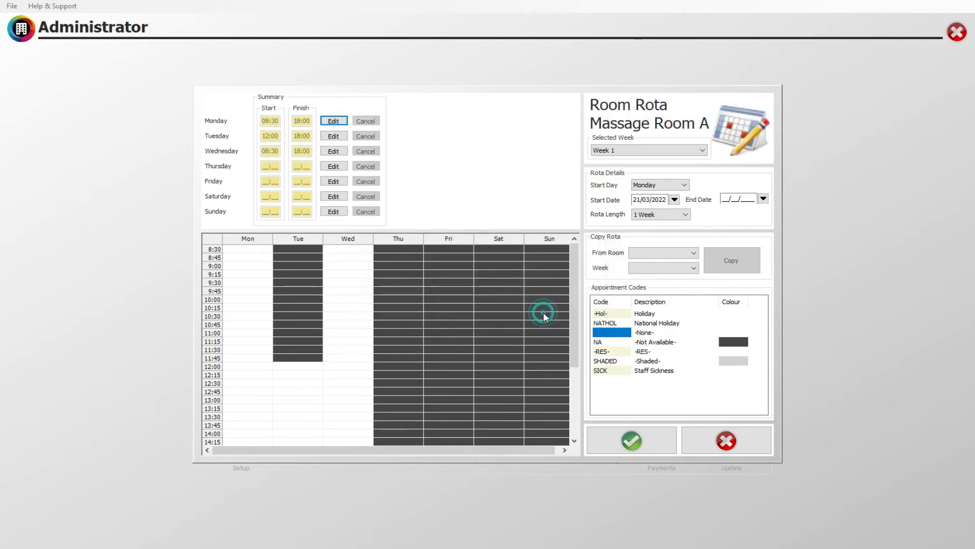
pyautogui.click(334, 167)
pyautogui.click(267, 166)
pyautogui.write('90')
pyautogui.write('0')
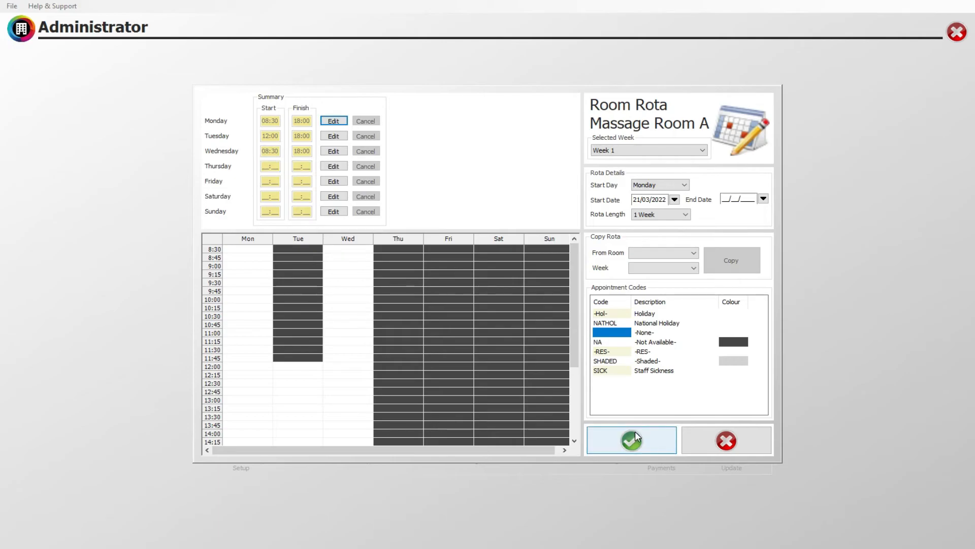
# Step: Save the rota for Massage Room A and leave the Development site's room setup
pyautogui.click(635, 433)
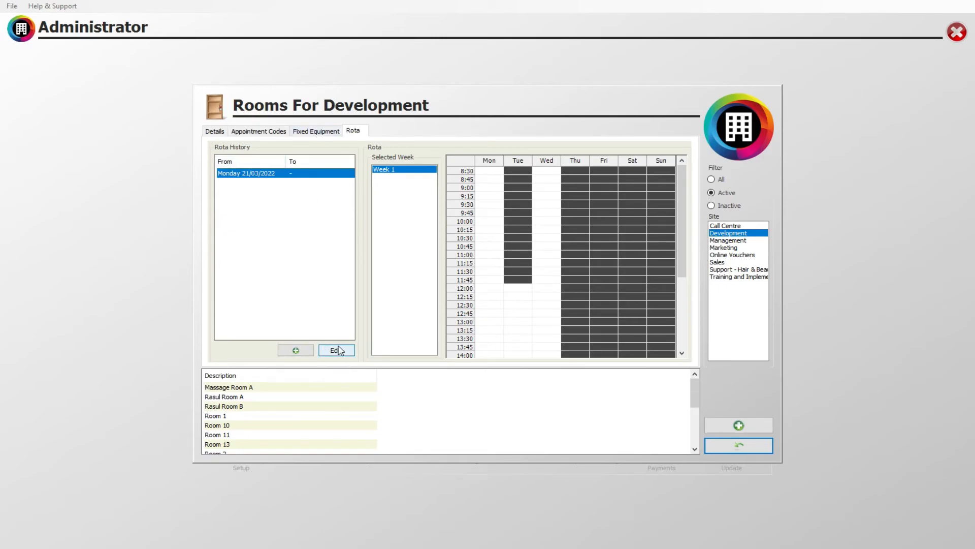
pyautogui.click(731, 446)
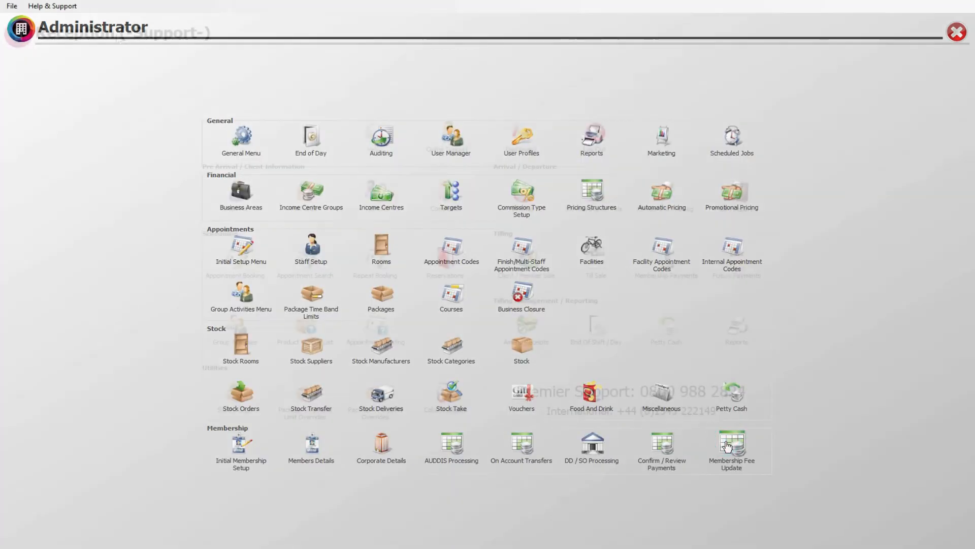
# Step: Open the appointment book for 23/03/2022, showing the rooms, and select the 12:45 slot in the Massage Room A column
pyautogui.click(228, 263)
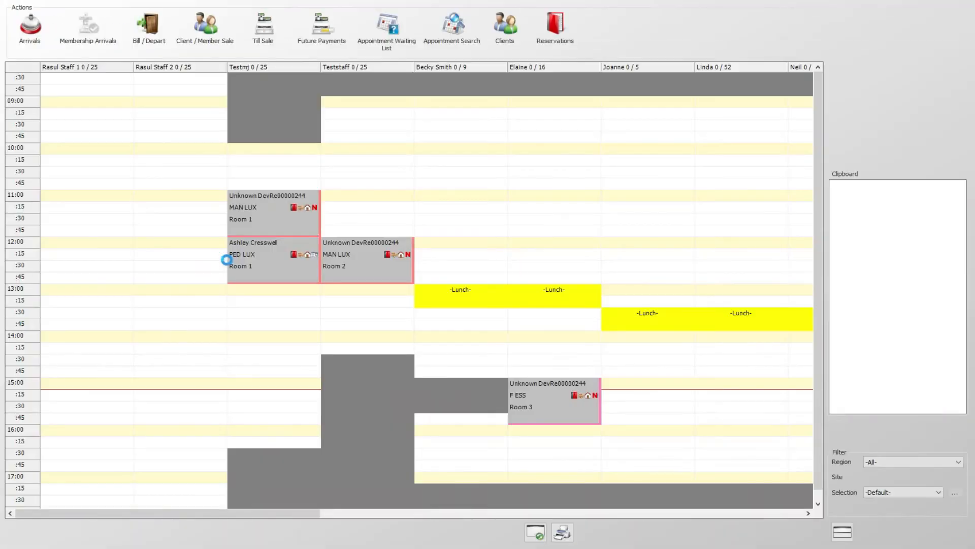
pyautogui.click(878, 130)
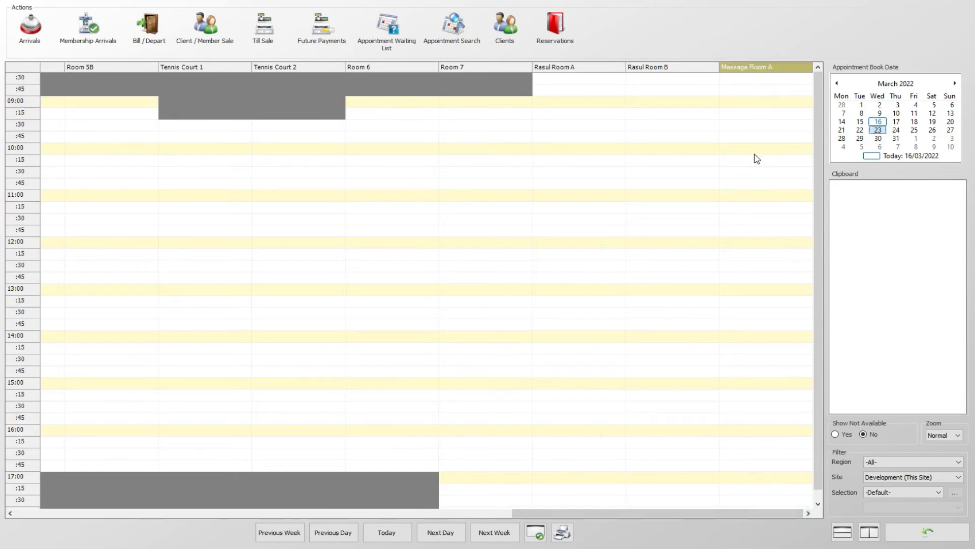
pyautogui.click(752, 275)
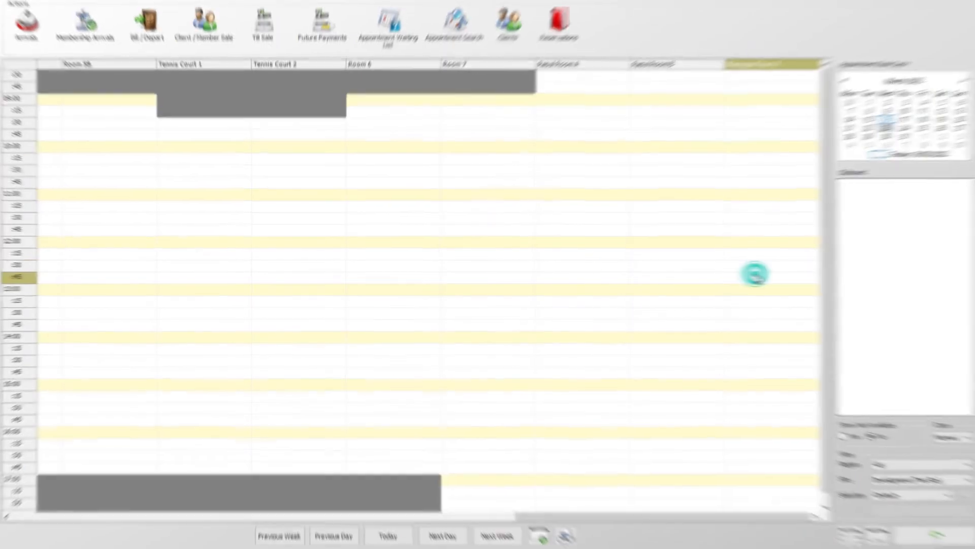